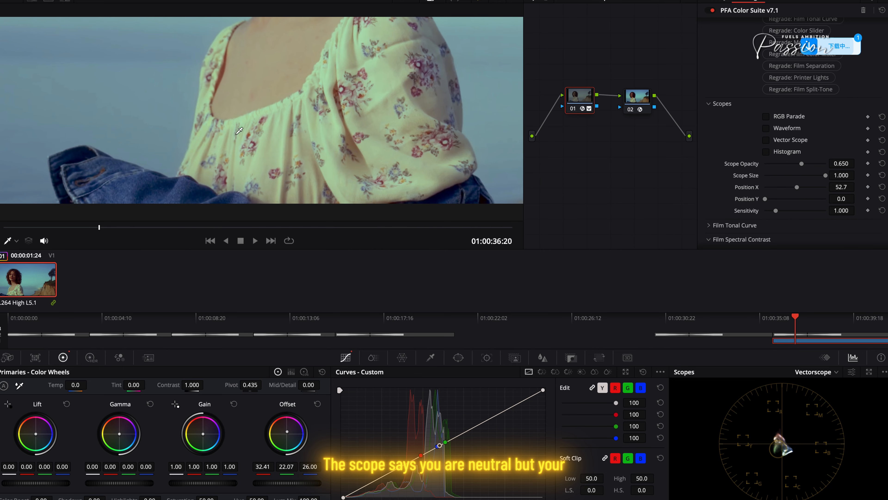
Try neutralising the cyan-green cast on node 01 with the Offset wheel, and reset the primary color wheels
key(shift+z)
drag(284, 432, 287, 431)
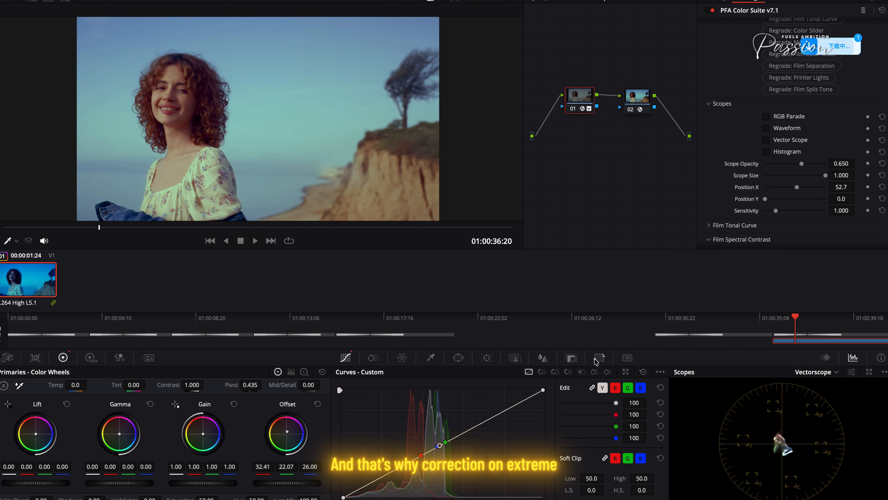
key(super+z)
click(785, 117)
click(785, 128)
click(785, 140)
click(782, 152)
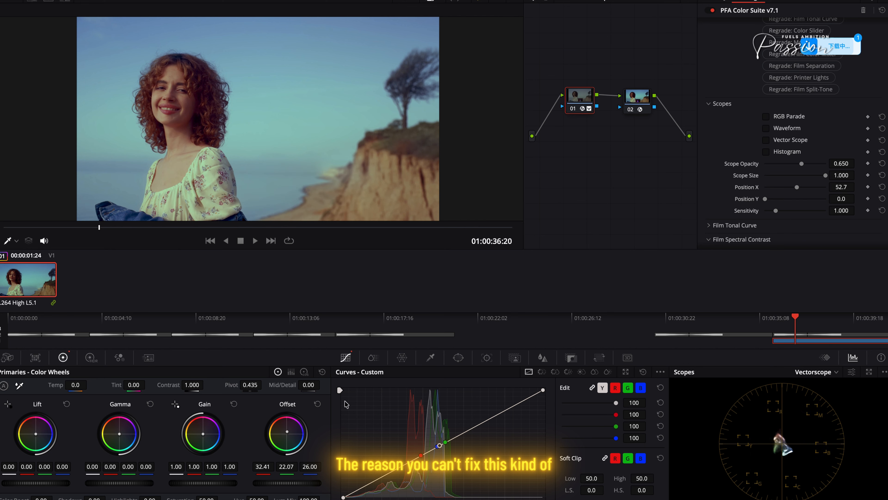
click(322, 372)
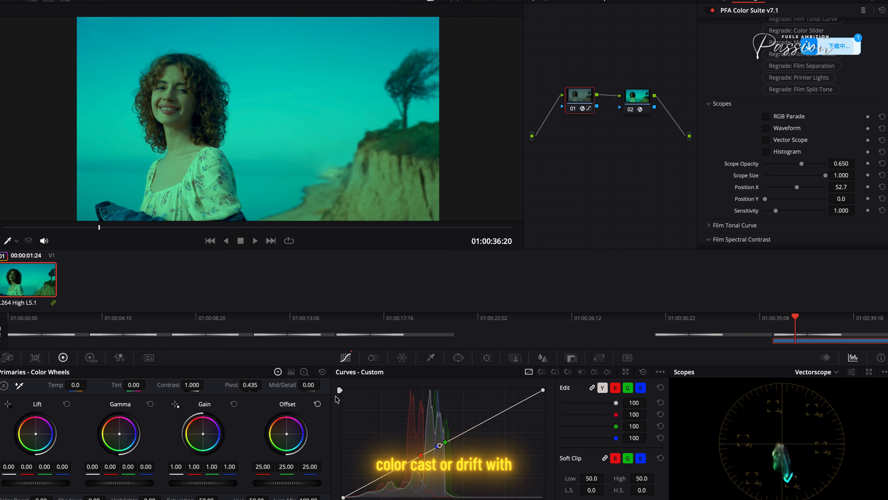
drag(286, 433, 287, 431)
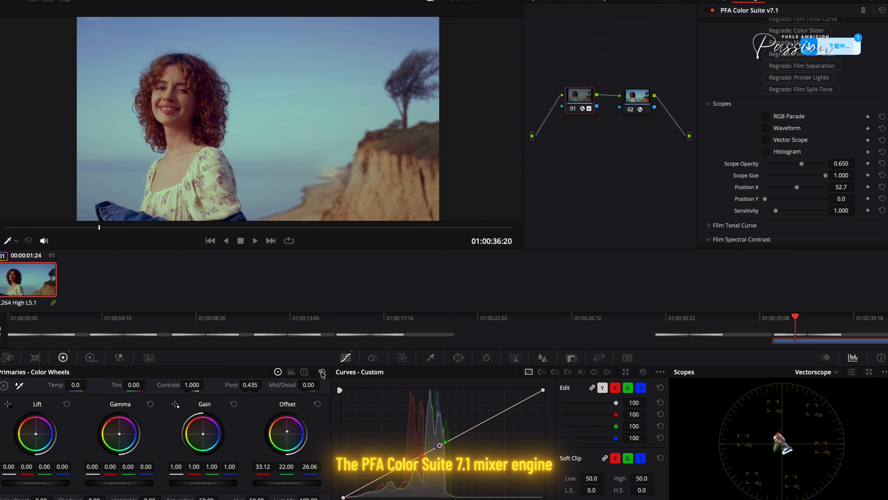
click(322, 372)
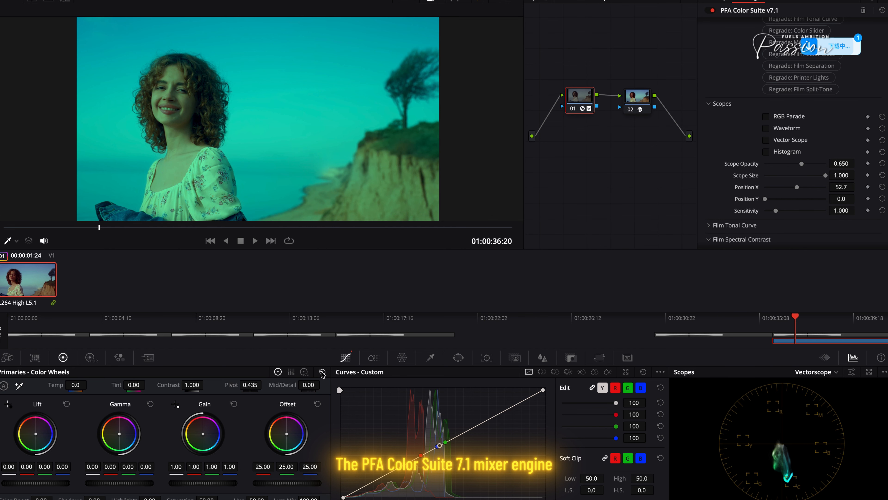
Enlarge the viewer and show the RGB Parade, Waveform, Vector Scope and Histogram overlays on the image
key(alt+f)
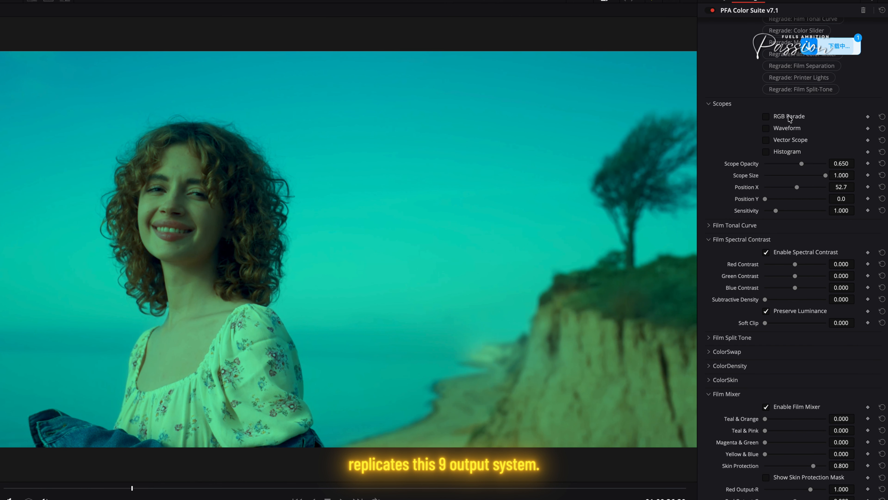
click(789, 117)
click(787, 129)
click(787, 140)
click(785, 152)
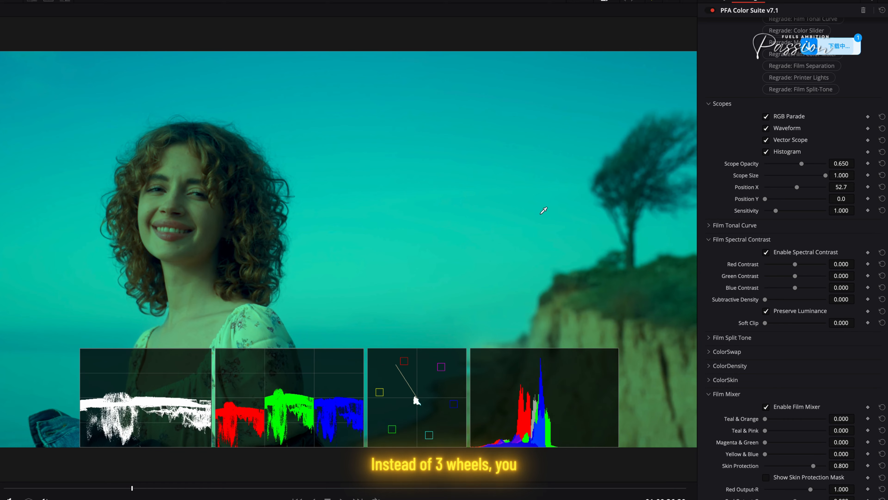
In the Film Mixer, zero Skin Protection and set Red Output to 1.008/0.109/0.016, Green Output-G to 0.946, Blue Output-R to 0.047 and Blue Output-G to -0.016
scroll(746, 345, down, 5)
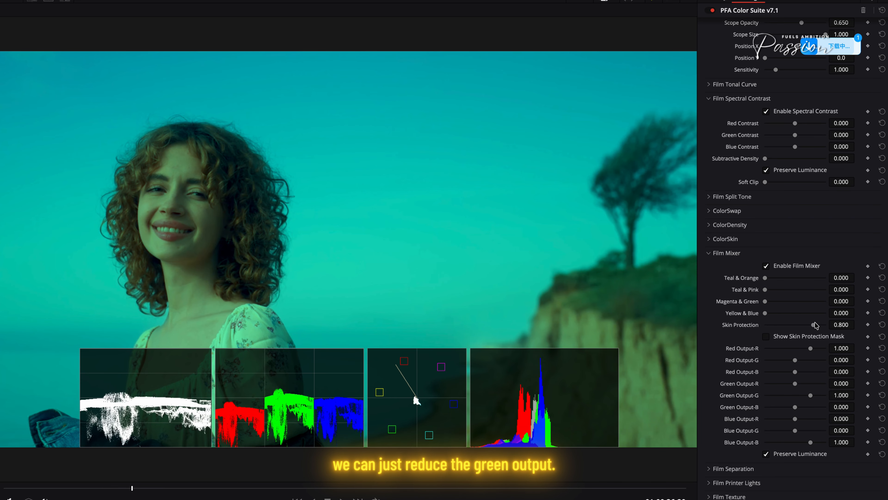
drag(811, 395, 809, 395)
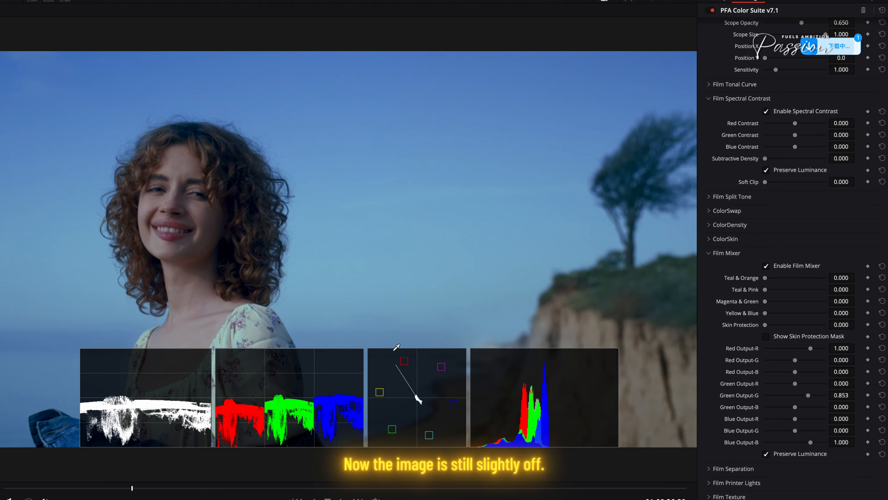
drag(810, 348, 797, 372)
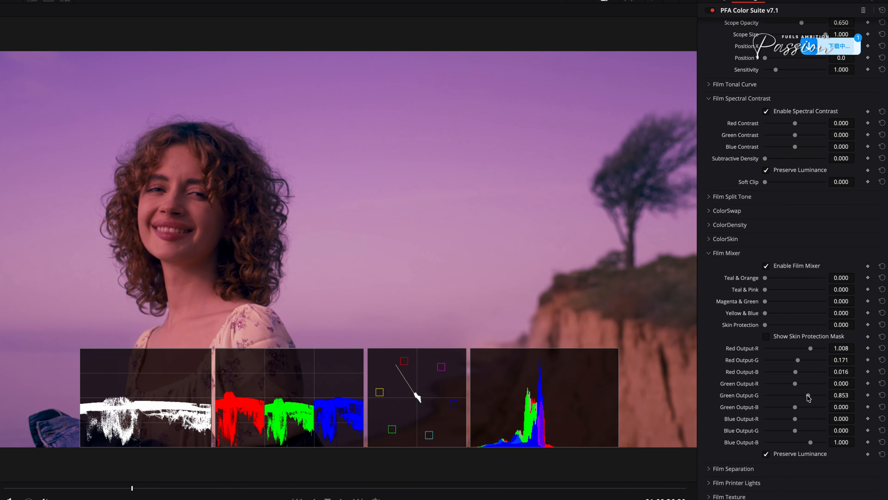
drag(809, 396, 810, 399)
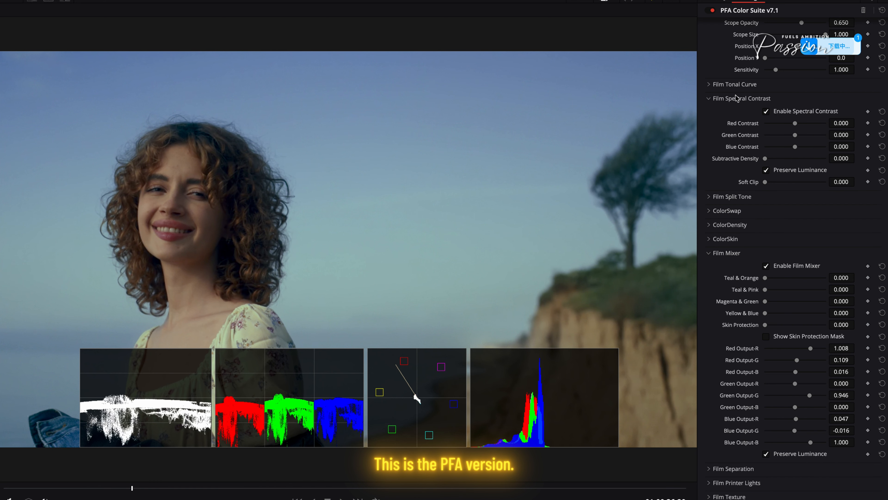
Compare the Offset version of the grade with Version 1 by switching between them repeatedly
key(shift+f)
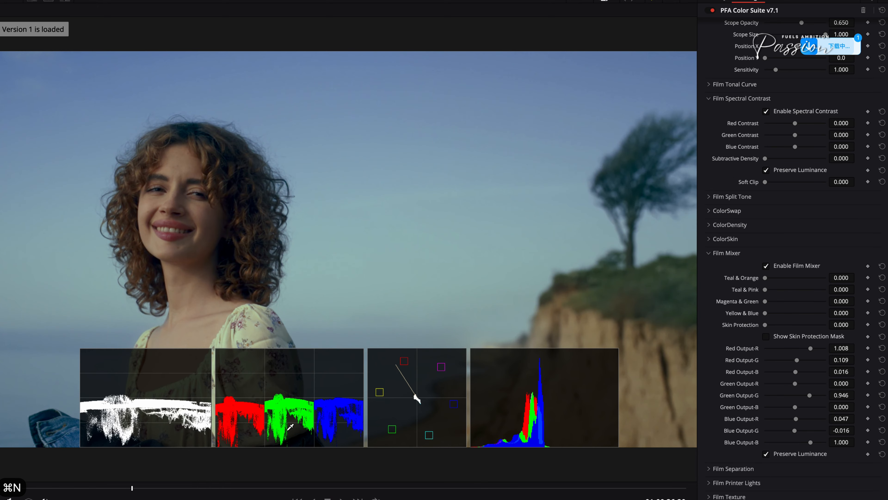
key(super+b)
key(super+n)
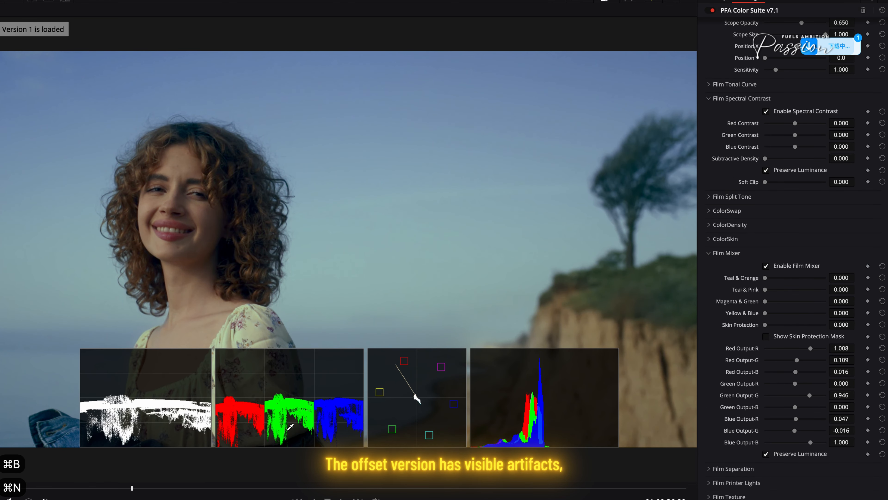
key(super+b)
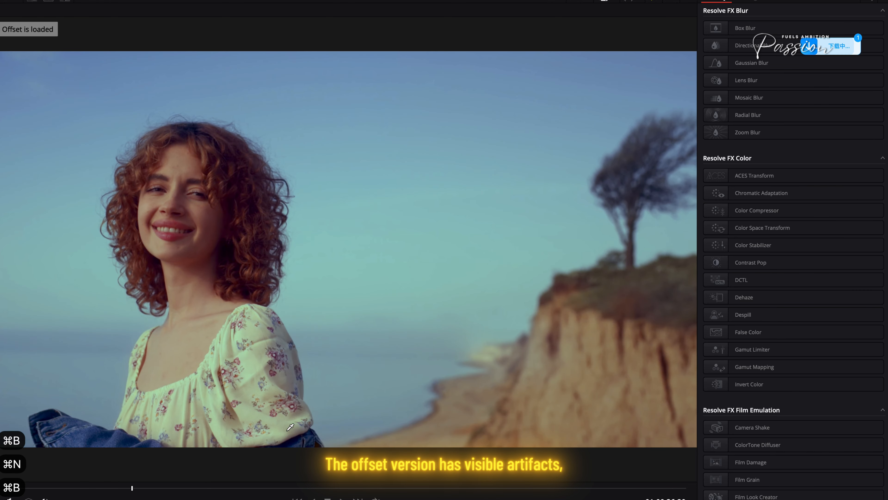
key(super+n)
key(super+b)
key(super+n)
key(super+b)
key(super+n)
key(super+b)
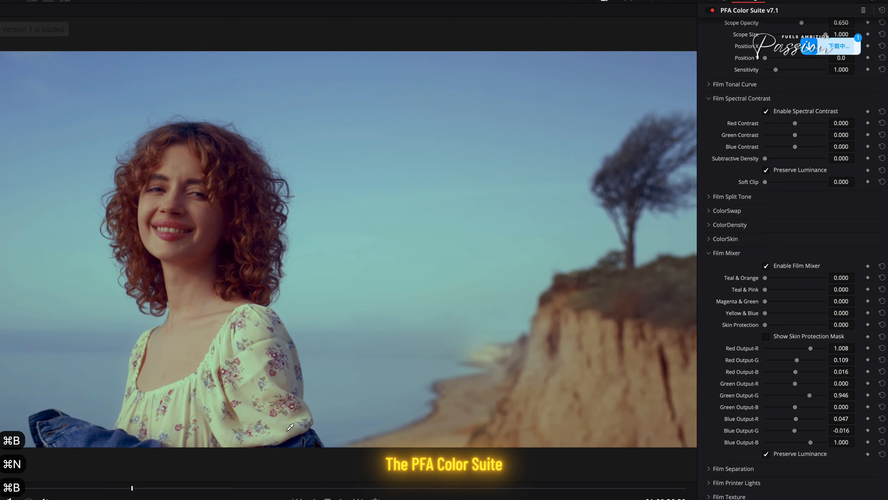
key(super+n)
key(super+b)
key(super+n)
key(super+b)
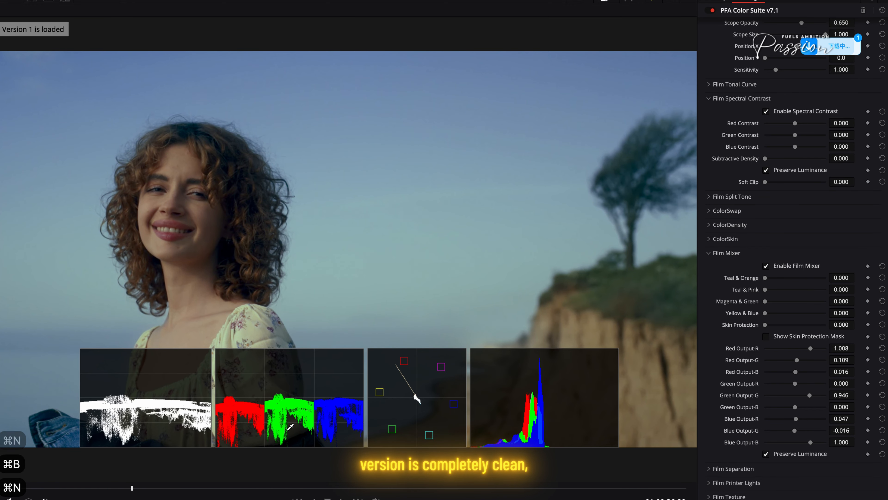
key(super+n)
key(super+b)
key(super+n)
Turn the Film Mixer off and on repeatedly to compare the shot before and after, leaving it enabled
click(794, 268)
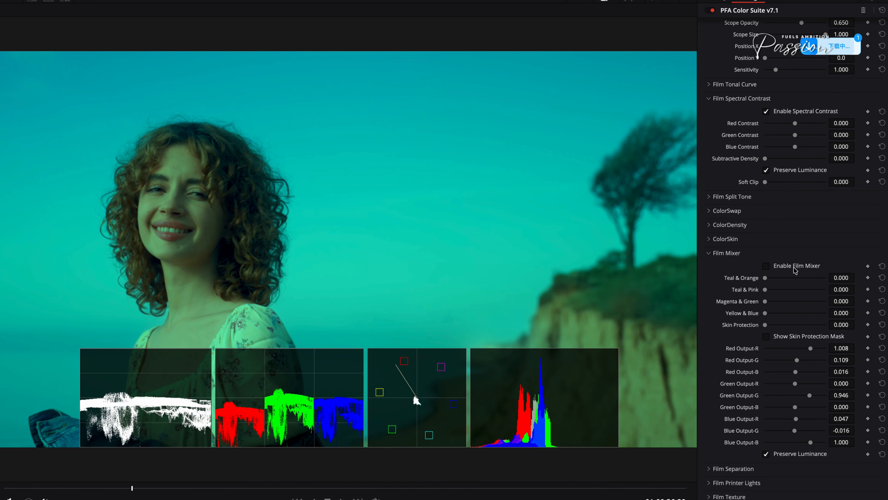
click(795, 268)
click(795, 268)
click(795, 268)
click(795, 268)
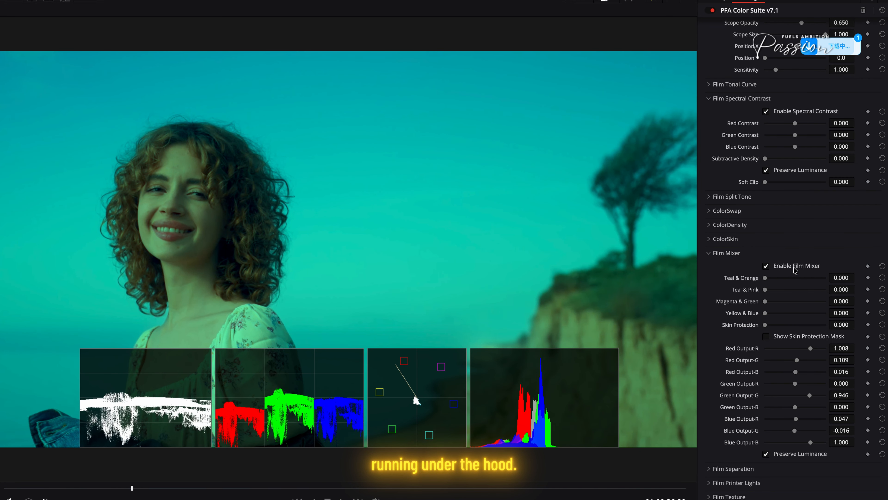
click(795, 268)
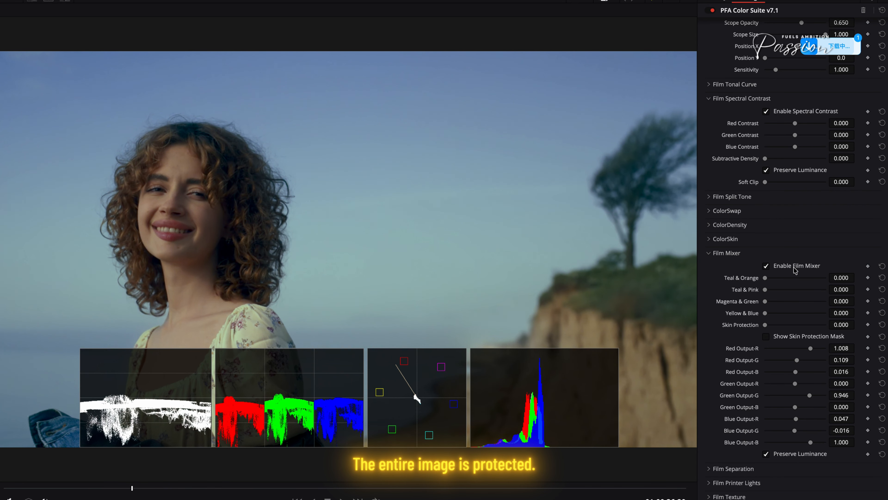
click(795, 268)
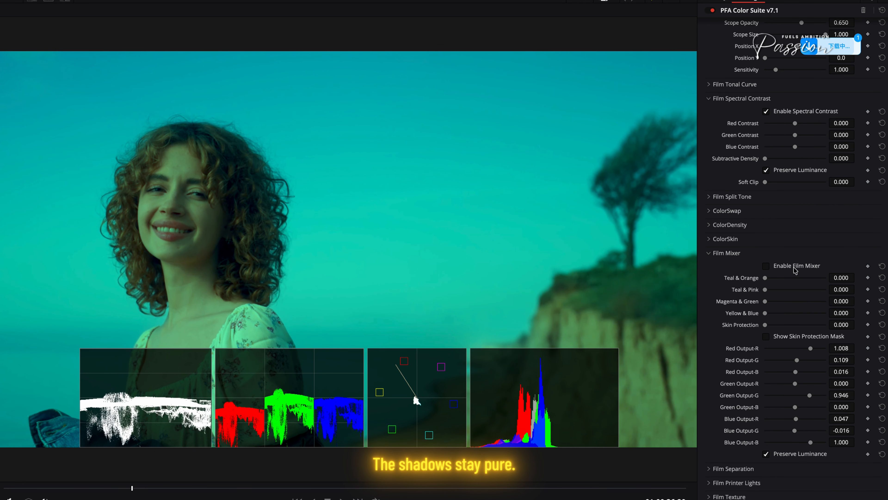
click(795, 268)
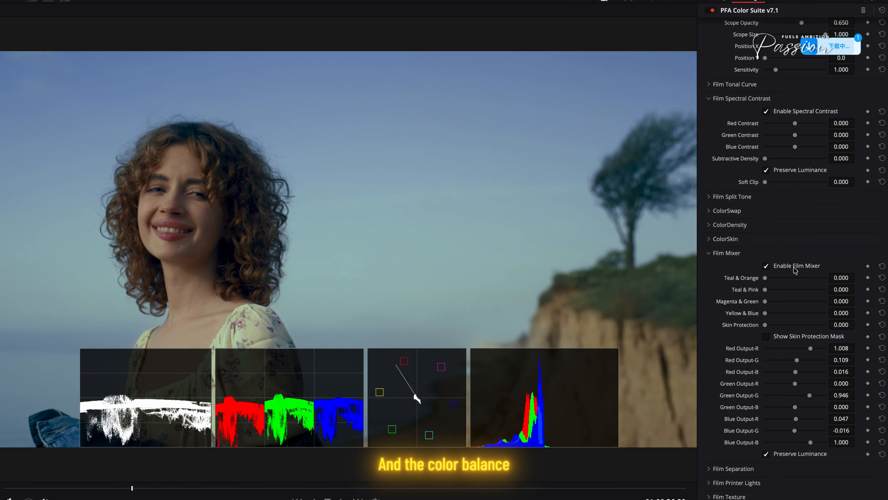
Load the Offset version once more for comparison and return to Version 1
key(shift+f)
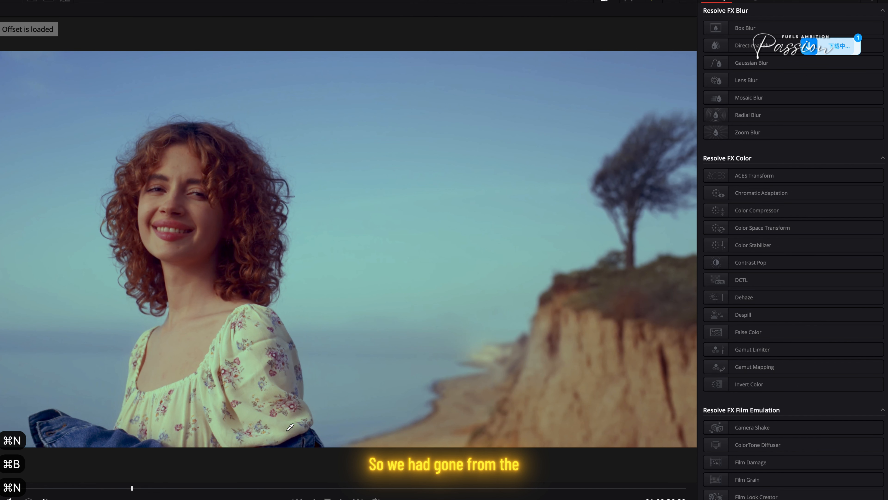
key(super+b)
key(super+n)
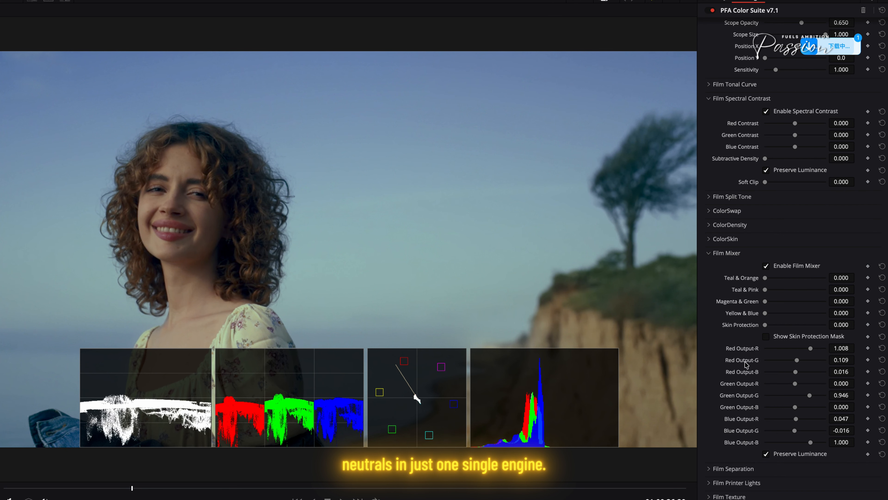
Try Film Mixer looks with Teal & Orange at 0.256 under full Skin Protection, and Teal & Pink at 1.000 without protection
drag(766, 325, 633, 351)
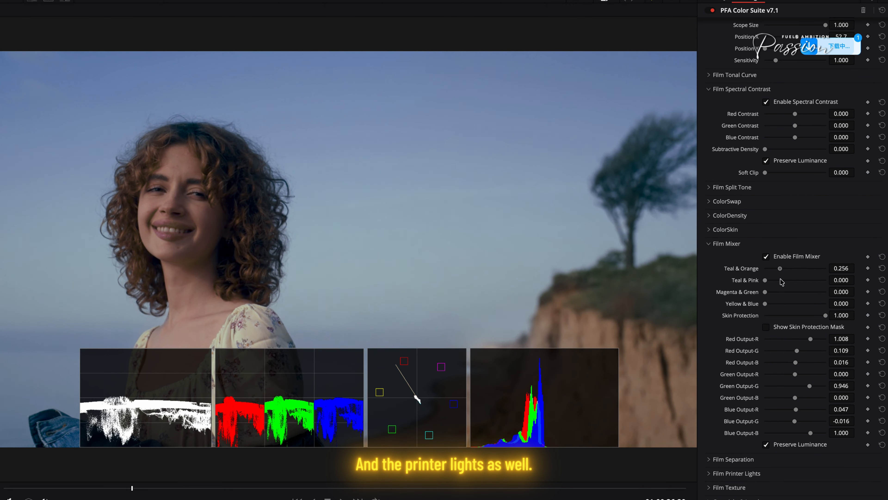
drag(781, 281, 784, 281)
drag(823, 316, 739, 319)
mouse_move(784, 268)
mouse_down()
mouse_move(803, 272)
mouse_move(782, 274)
mouse_up()
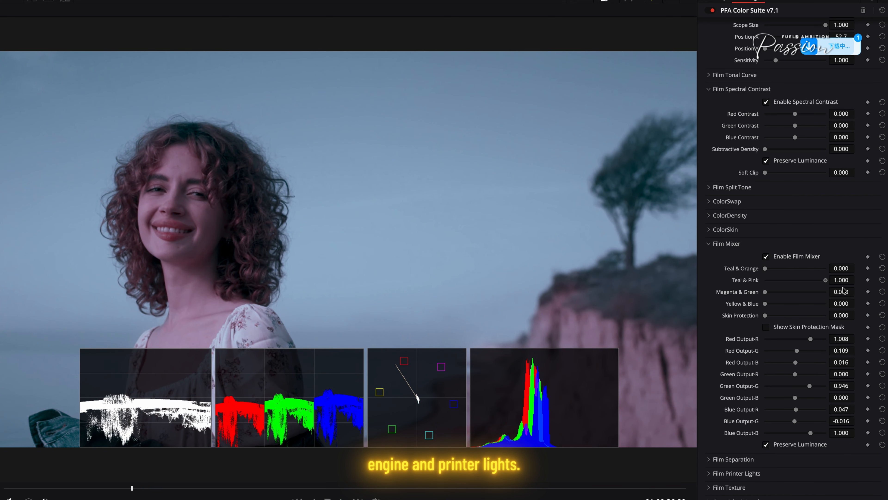
drag(841, 291, 856, 322)
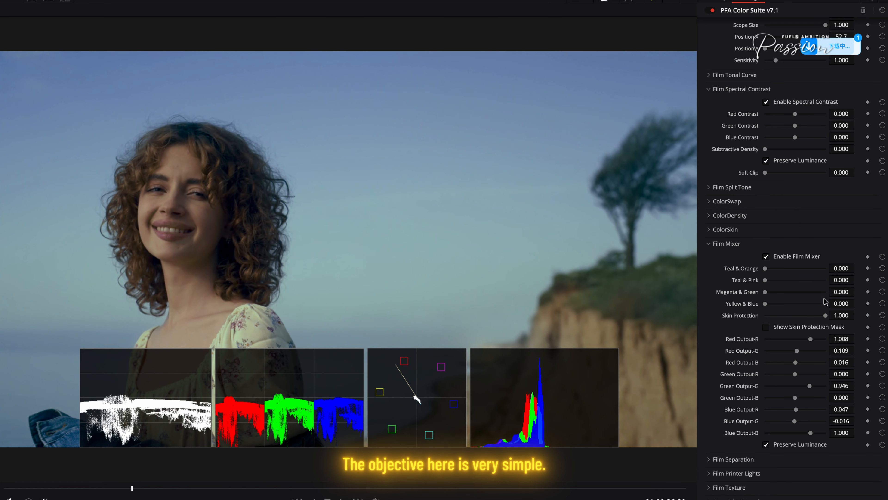
Set the Film Mixer's Teal & Orange to 0.240 and its Skin Protection to 0
mouse_move(772, 272)
mouse_down()
mouse_move(789, 278)
mouse_move(784, 282)
mouse_up()
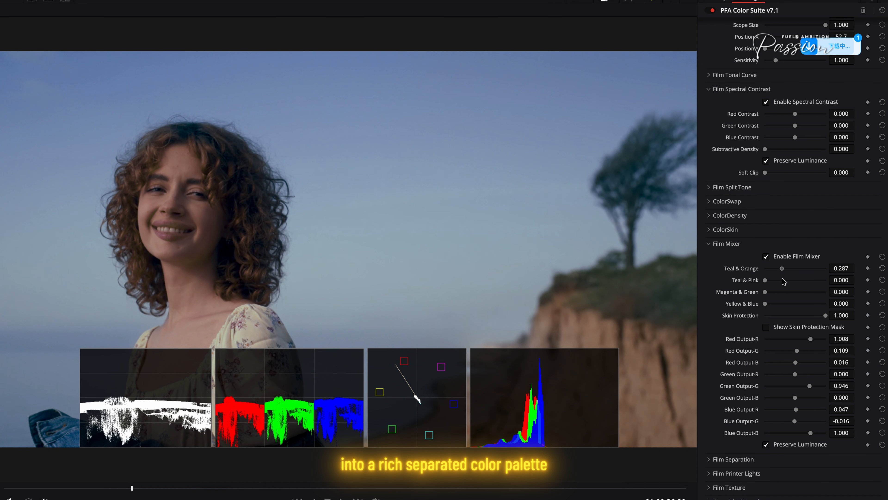
drag(822, 317, 739, 322)
mouse_move(782, 269)
mouse_down()
mouse_move(800, 271)
mouse_move(786, 276)
mouse_up()
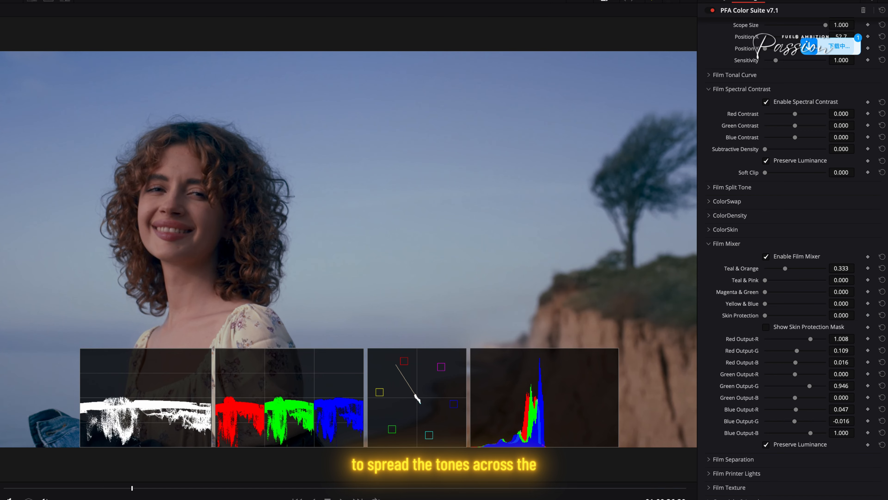
drag(785, 269, 781, 271)
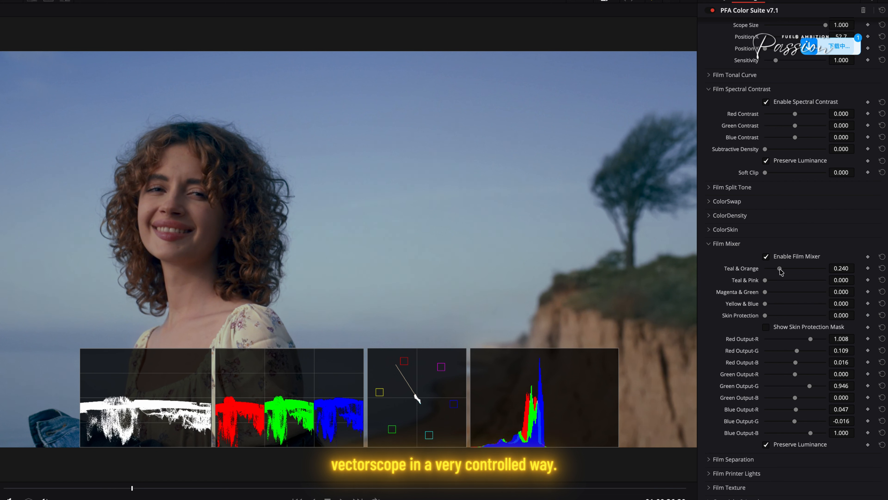
Collapse the Film Mixer settings and set Red ↔ Cyan to 0.690 in Film Separation
click(715, 245)
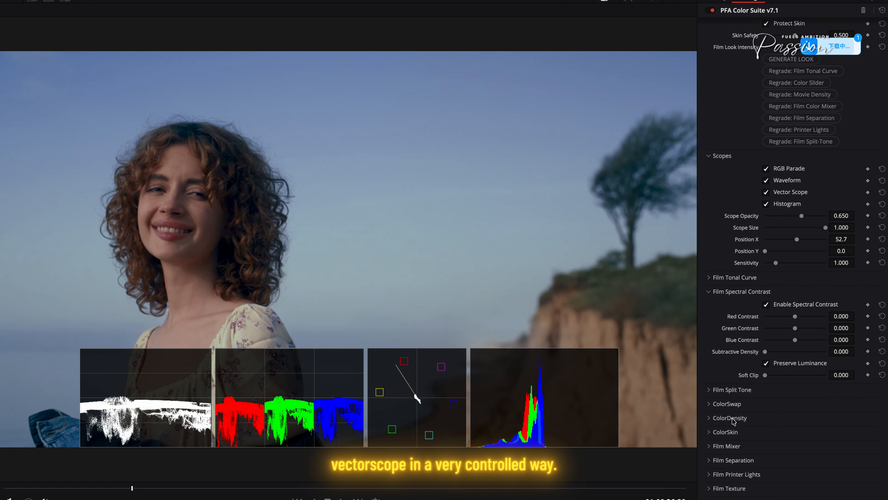
click(751, 460)
scroll(766, 403, down, 3)
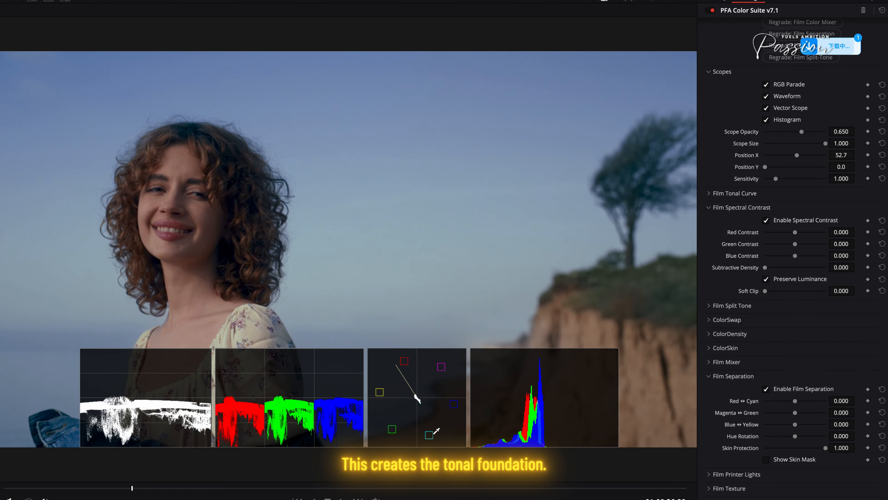
drag(797, 403, 817, 404)
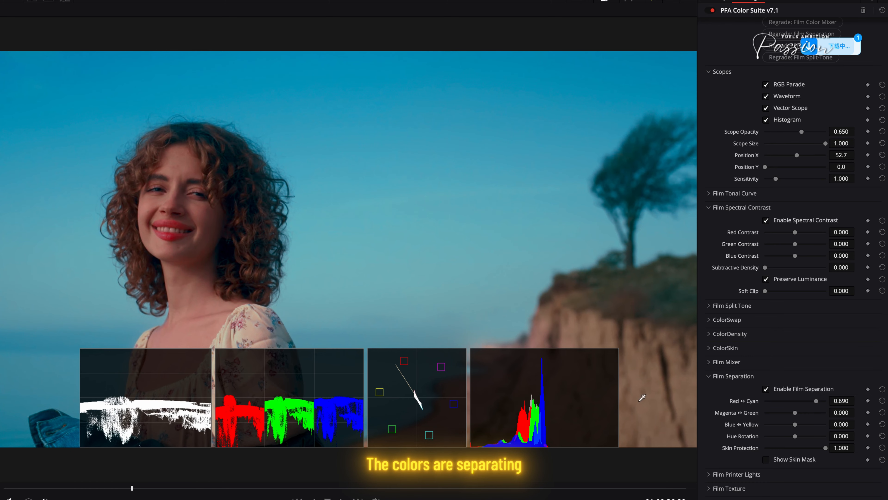
Turn Film Separation off and on repeatedly to compare its effect, leaving it enabled
click(790, 390)
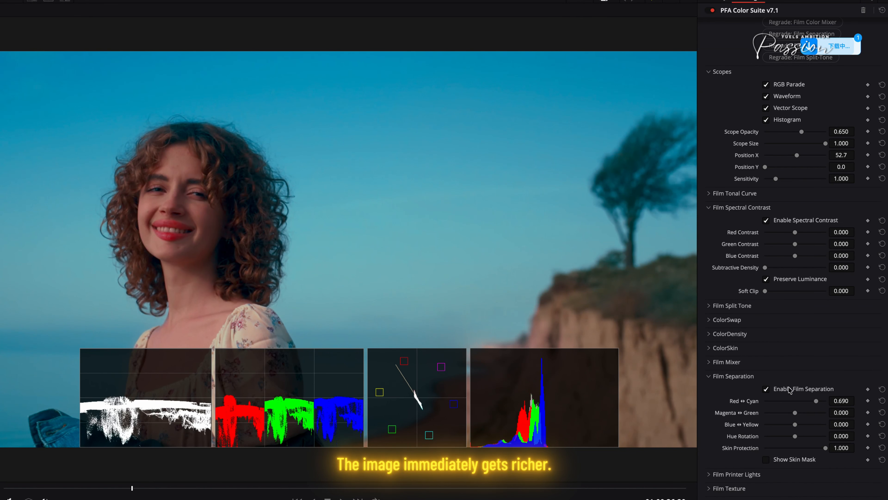
click(789, 388)
click(789, 388)
click(789, 388)
click(789, 388)
click(788, 388)
click(789, 387)
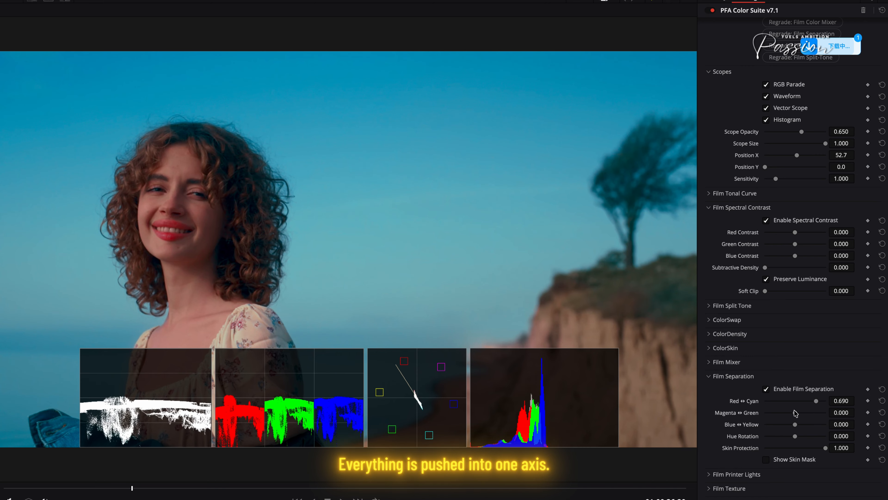
Set Magenta ↔ Green to 0.070 in Film Separation
drag(800, 413, 798, 420)
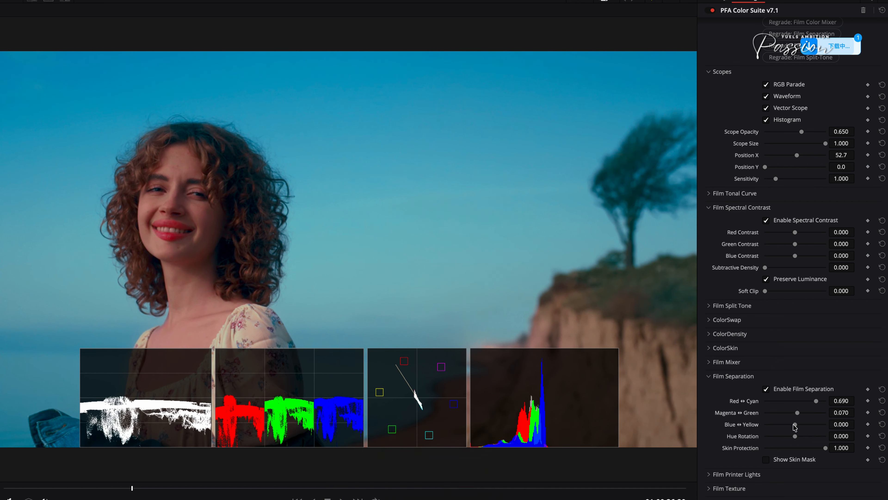
Set Blue ↔ Yellow to -0.070 in Film Separation and compare the shot with Film Separation off and on
mouse_move(796, 426)
mouse_down()
mouse_move(811, 426)
mouse_move(779, 437)
mouse_move(803, 437)
mouse_move(794, 438)
mouse_up()
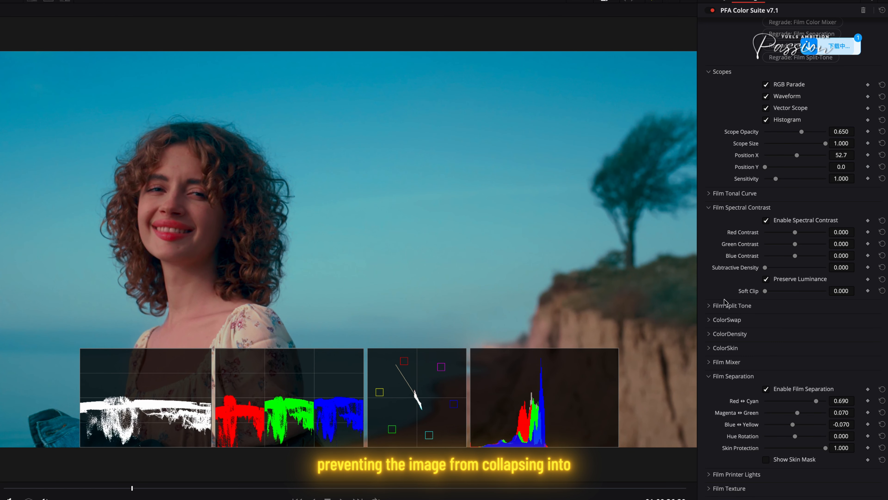
click(792, 388)
click(791, 388)
click(791, 388)
click(791, 388)
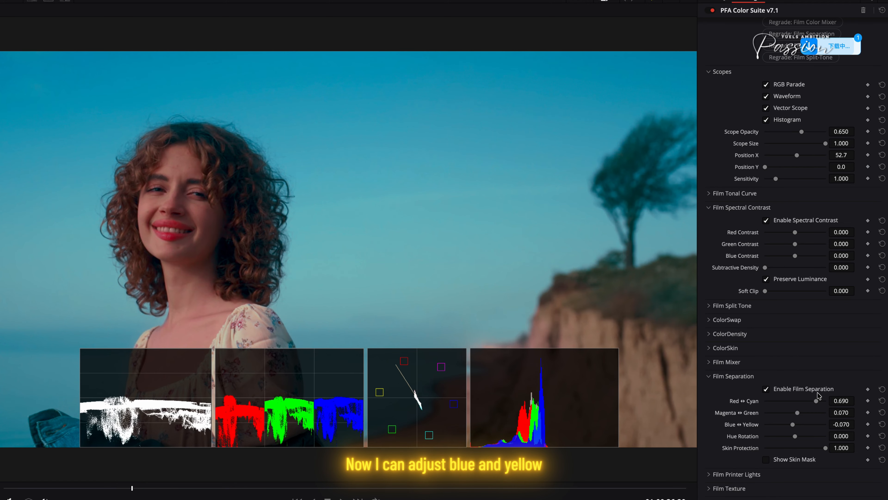
Set Red ↔ Cyan to 0.519 in Film Separation and compare the whole grade by switching the plugin off and on
drag(817, 401, 811, 402)
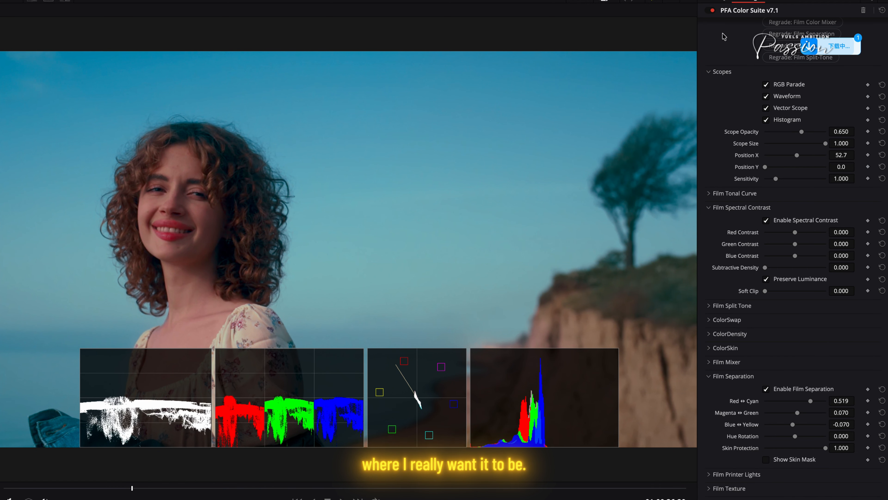
click(711, 11)
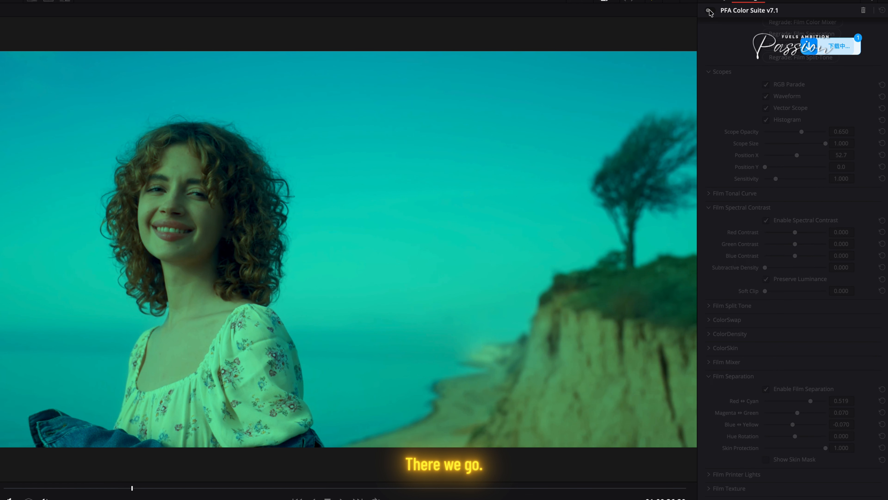
click(711, 11)
click(711, 11)
click(710, 11)
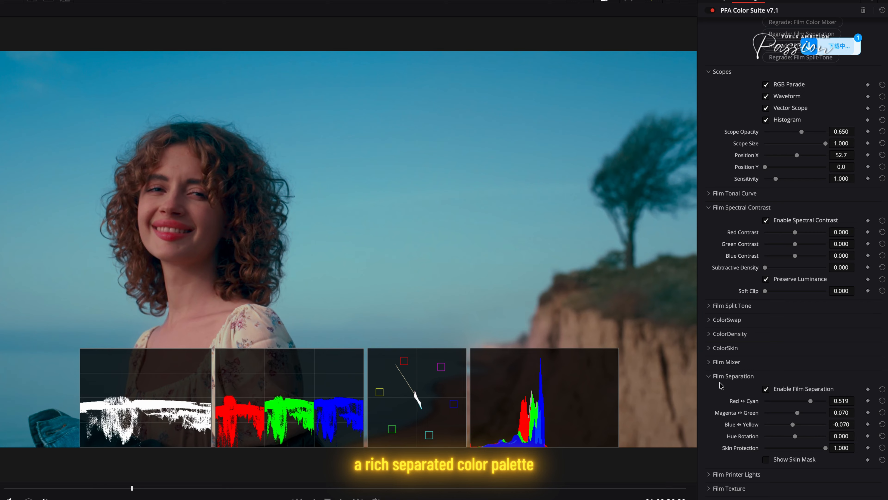
Collapse the Film Separation settings and open the Film Printer Lights settings
scroll(737, 420, up, 5)
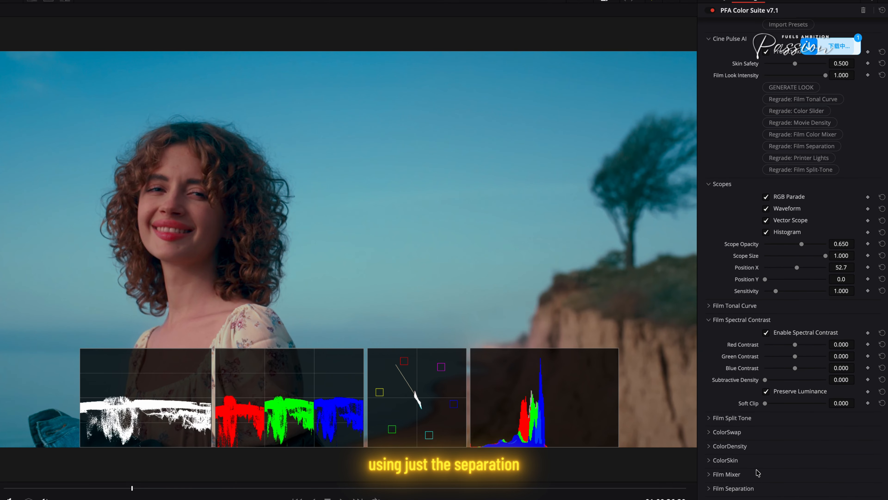
scroll(747, 462, up, 3)
scroll(743, 459, down, 3)
scroll(748, 457, up, 3)
scroll(757, 456, down, 6)
scroll(749, 474, down, 1)
click(749, 446)
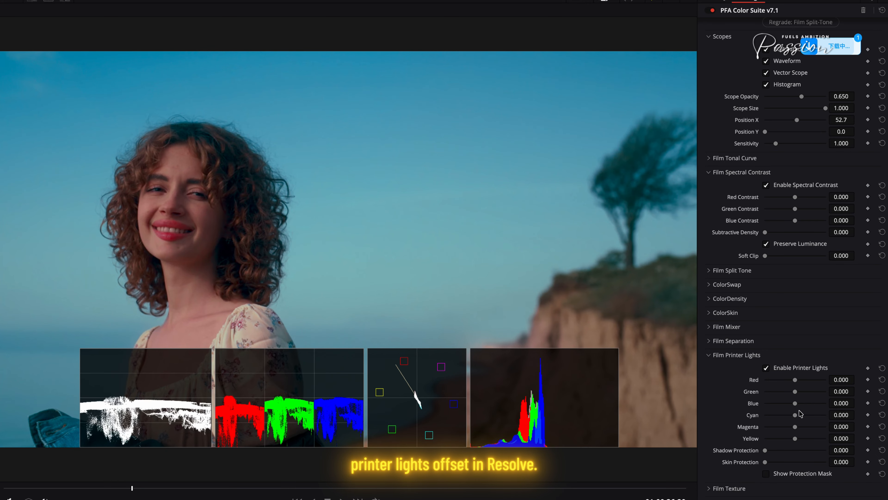
Reset the Red printer light after a trial at 0.101, and set Shadow Protection and Skin Protection to 1.000
mouse_move(796, 383)
mouse_down()
mouse_move(808, 385)
mouse_move(789, 386)
mouse_move(797, 386)
mouse_up()
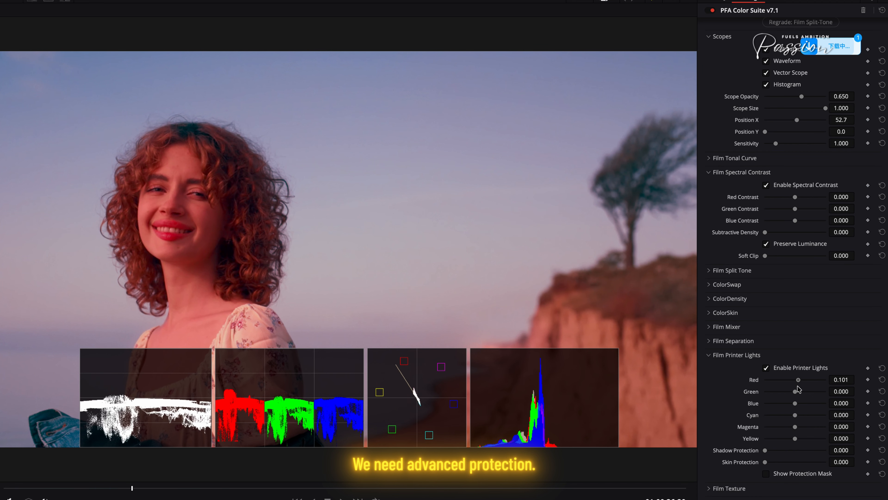
drag(798, 386, 796, 385)
click(883, 381)
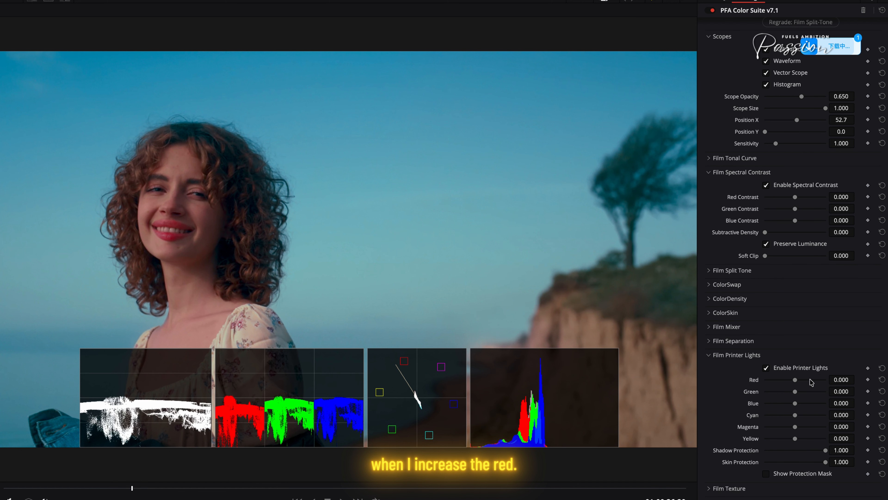
Try the Red printer light at 0.953 and 0.566, inspecting the protection mask in between, and reset Red
drag(796, 381, 828, 382)
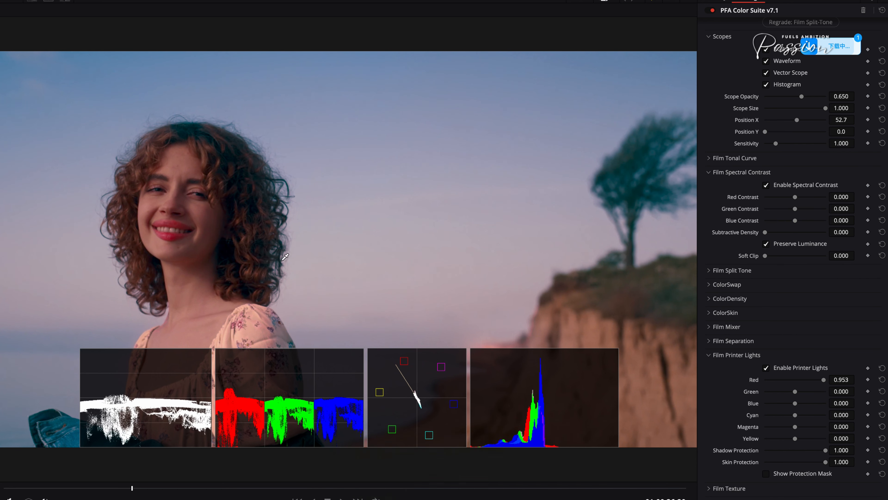
click(780, 475)
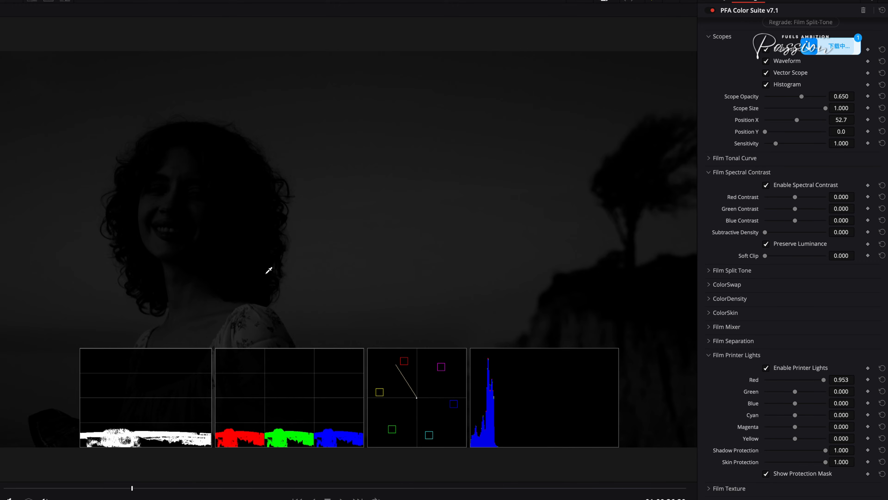
click(790, 476)
drag(823, 380, 813, 384)
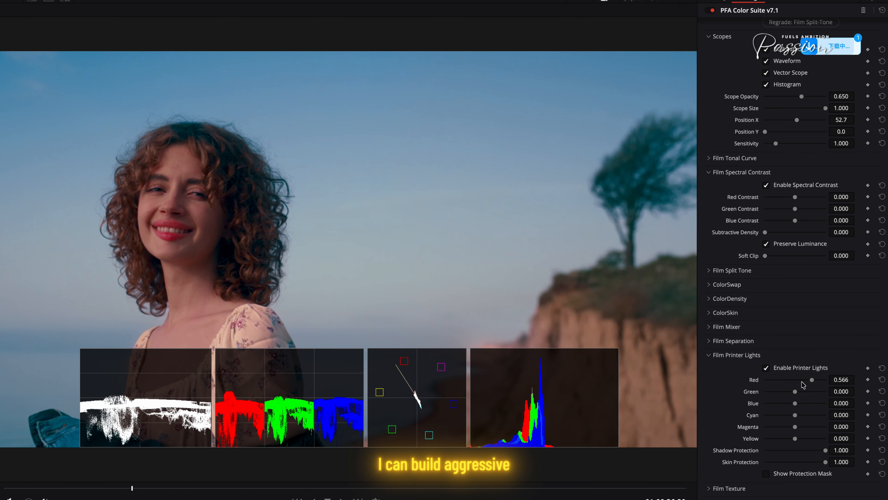
click(880, 380)
Set Green to 0.364 and Yellow to 0.442 in Film Printer Lights and compare the shot with the effect off and on
drag(797, 402, 806, 403)
drag(797, 415, 779, 440)
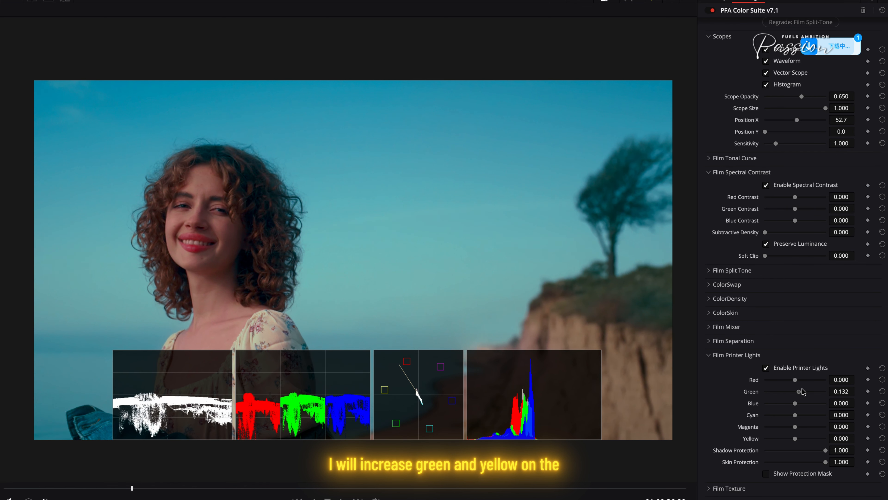
drag(797, 439, 808, 438)
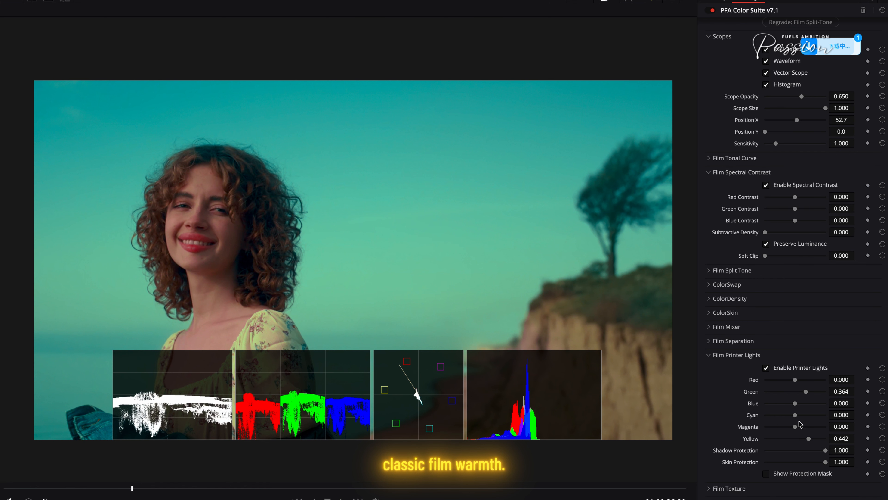
click(772, 366)
click(772, 366)
click(773, 366)
click(773, 366)
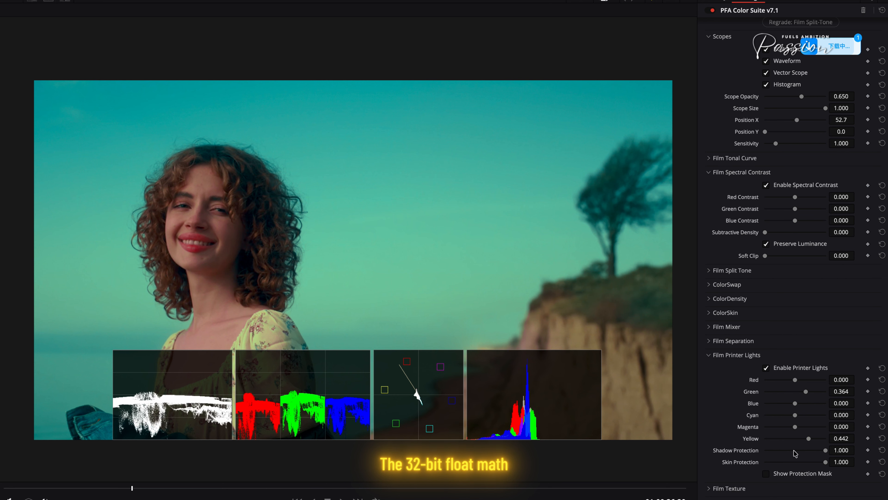
Fine-tune the Yellow and Green amounts in Film Printer Lights
mouse_move(810, 443)
mouse_down()
mouse_move(797, 444)
mouse_move(805, 444)
mouse_up()
drag(806, 392, 807, 391)
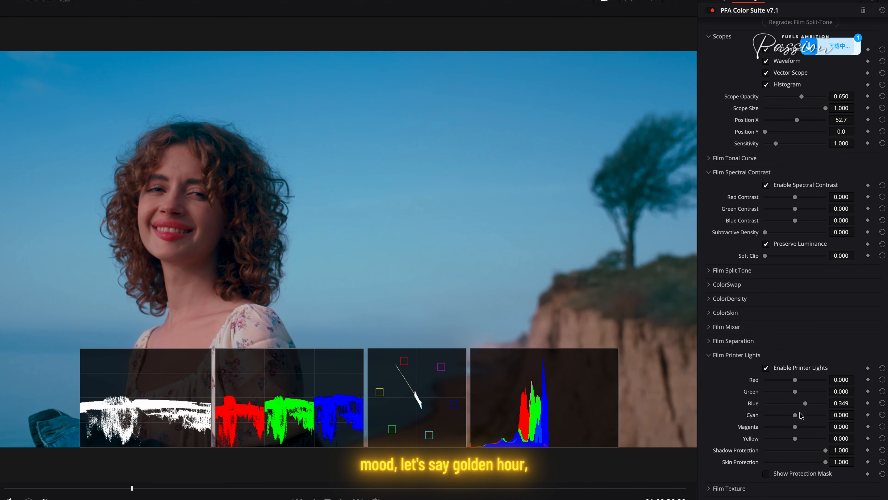
drag(802, 415, 779, 442)
Compare the shot with Film Printer Lights off and on, and with the whole plugin off and on
click(780, 366)
click(780, 366)
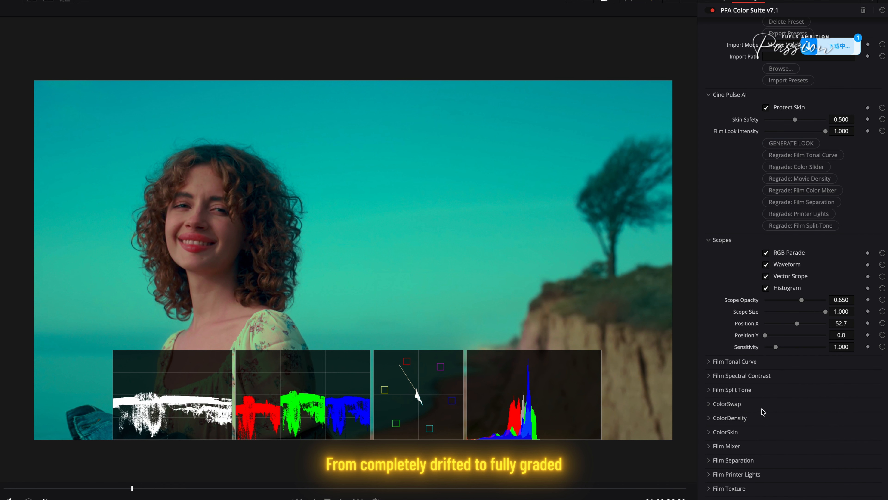
click(709, 11)
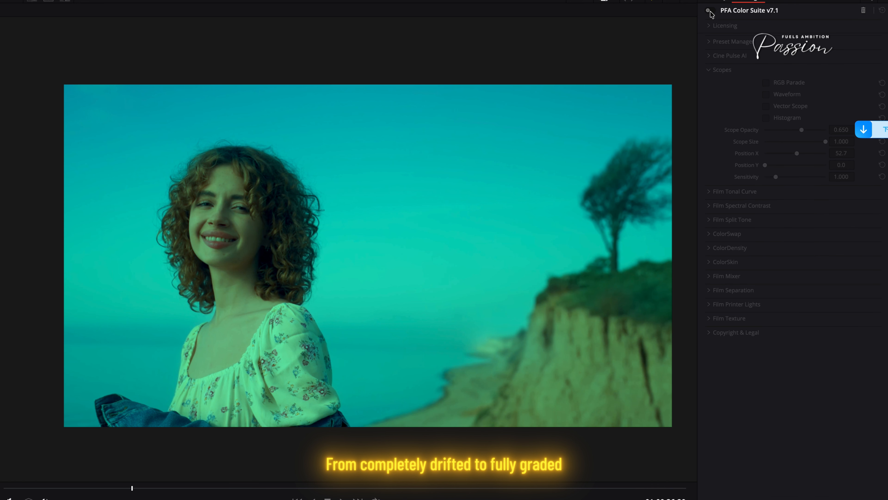
click(709, 10)
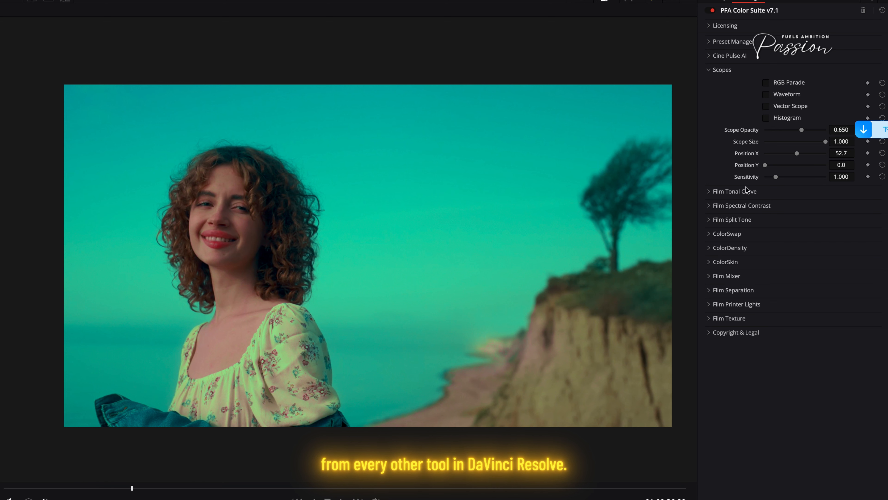
Enable the Waveform, Vector Scope, Histogram and RGB Parade scopes over the image
click(765, 94)
click(765, 106)
click(766, 118)
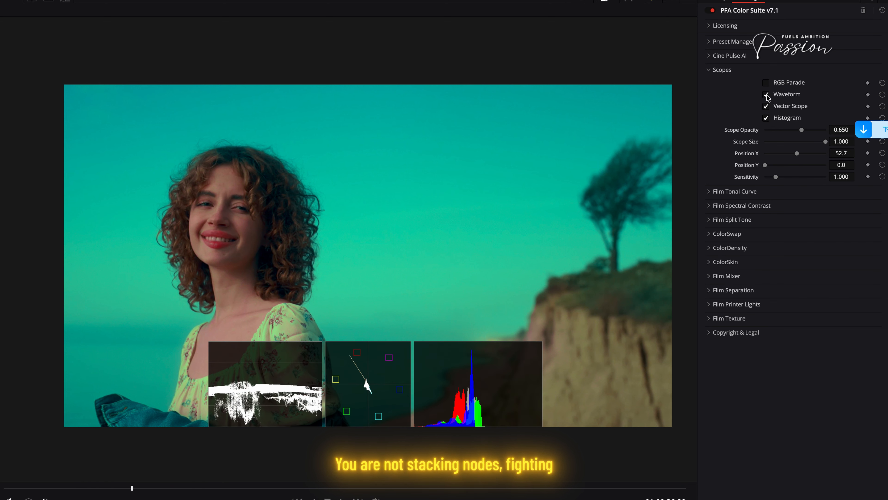
click(772, 85)
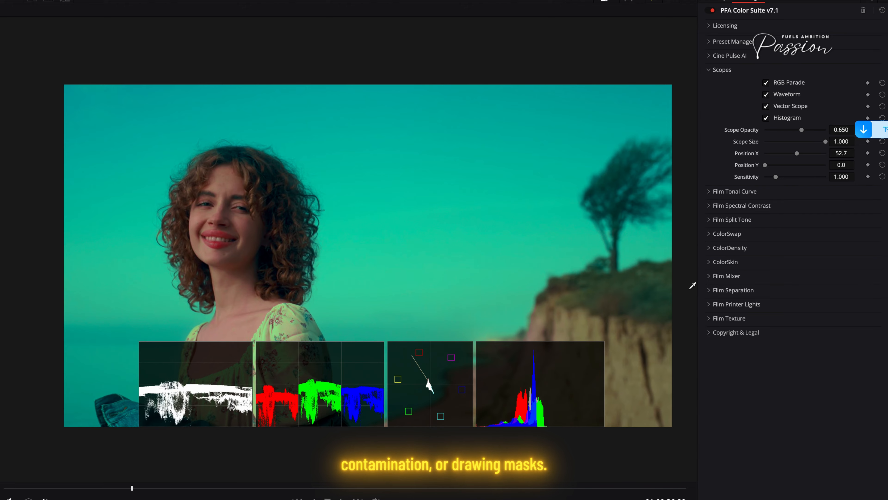